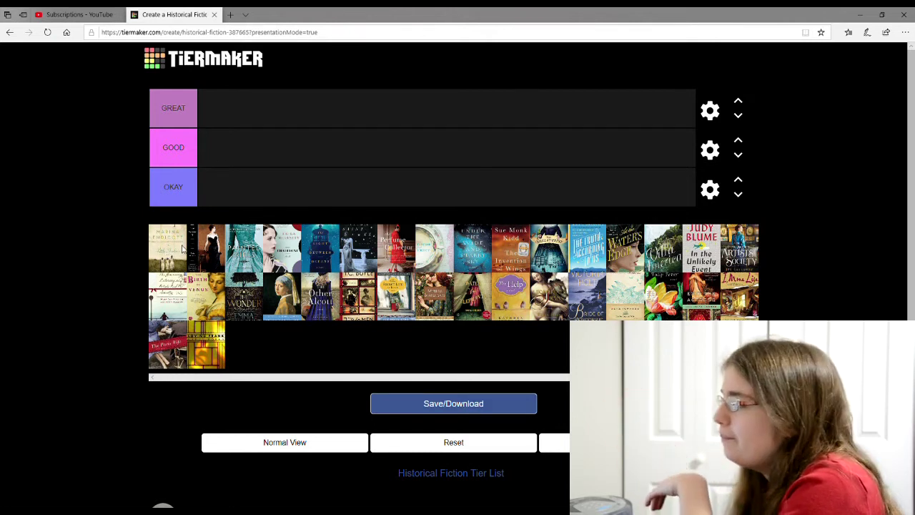
Move the first two pool covers, Marina Endicott's book and the black-gown cover, into OKAY.
drag(182, 250, 229, 187)
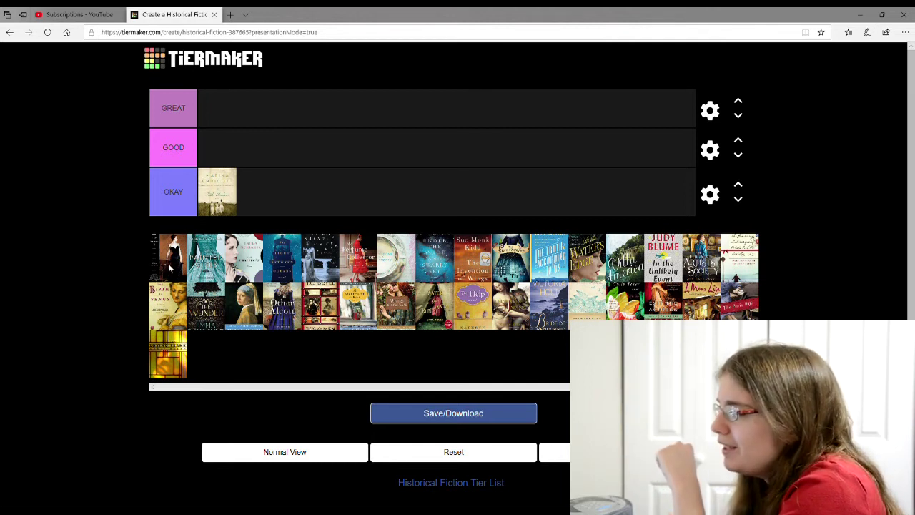
drag(171, 266, 259, 203)
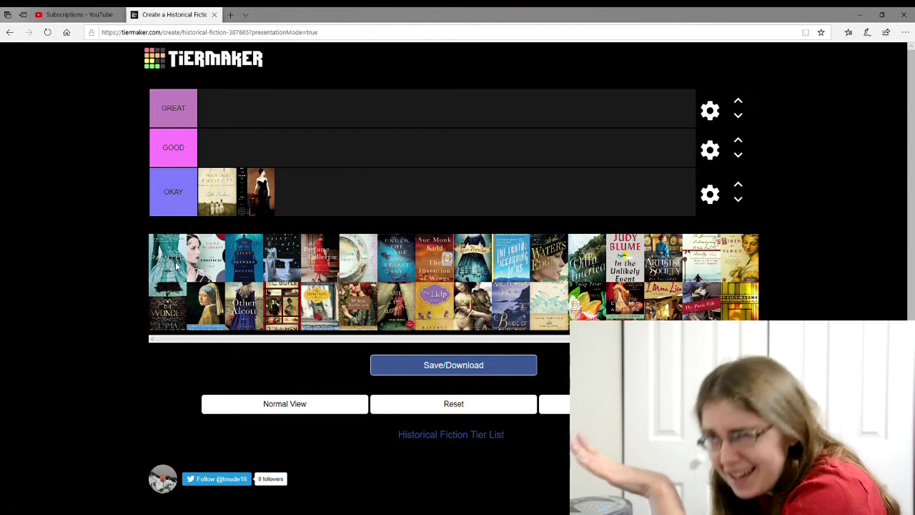
Make The Painted Girls, the teal-gown cover, the first cover in GREAT.
mouse_move(177, 266)
mouse_down()
mouse_move(247, 97)
mouse_move(225, 122)
mouse_up()
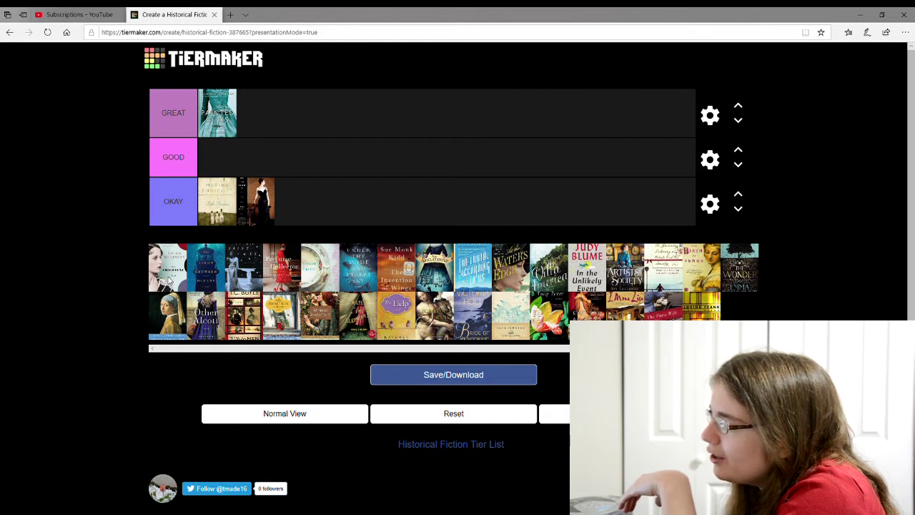
Move three successive covers from the front of the pool into the GOOD row.
drag(172, 282, 218, 178)
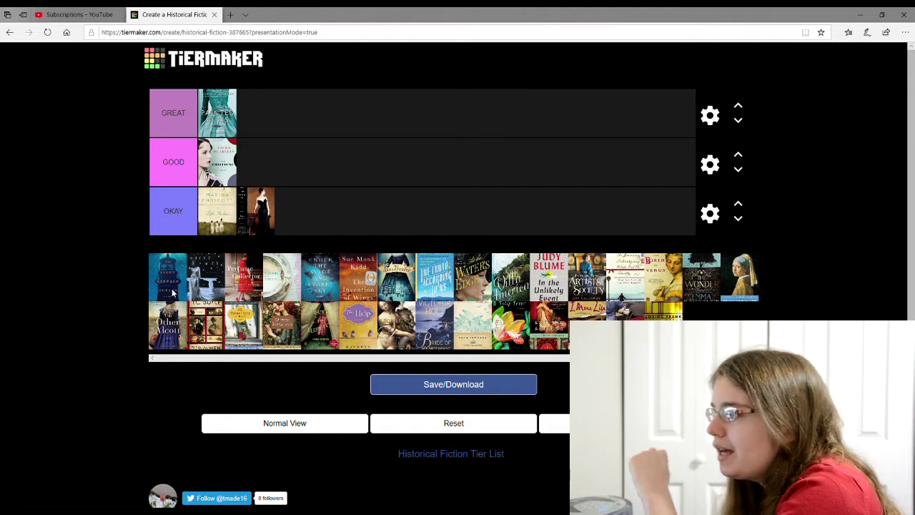
drag(176, 296, 261, 170)
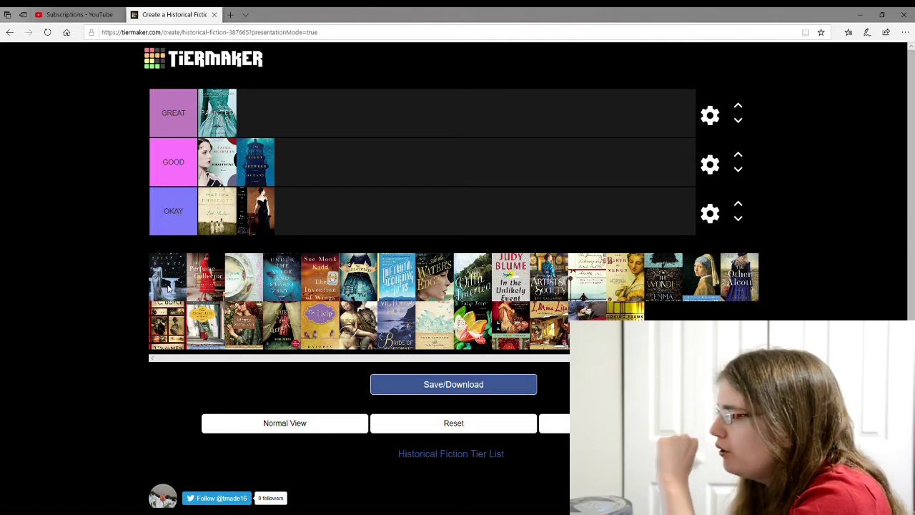
drag(168, 290, 304, 171)
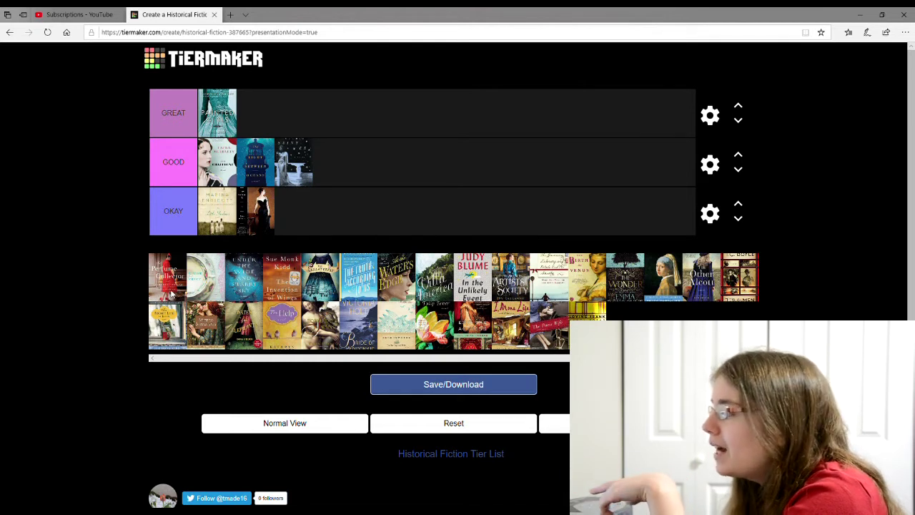
Rank The Perfume Collector and the next cover GOOD, and Under the Wide and Starry Sky GREAT.
drag(174, 287, 341, 164)
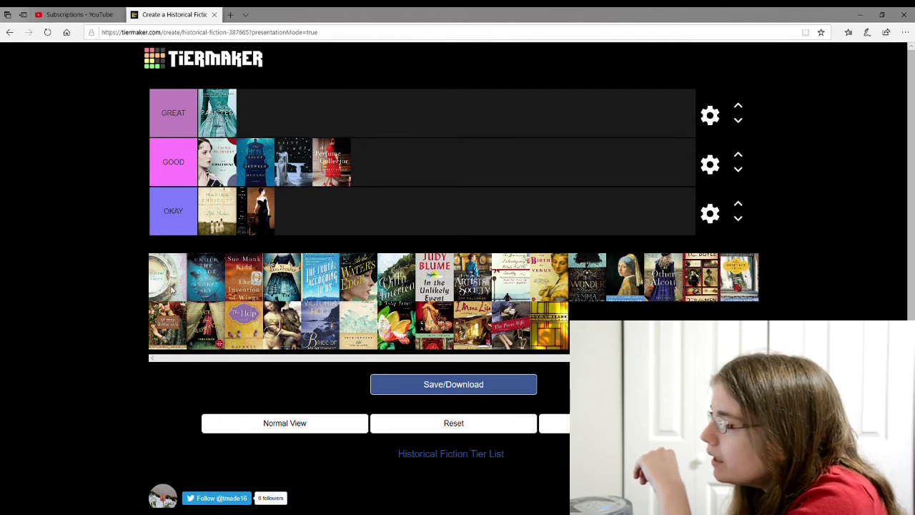
drag(172, 289, 372, 174)
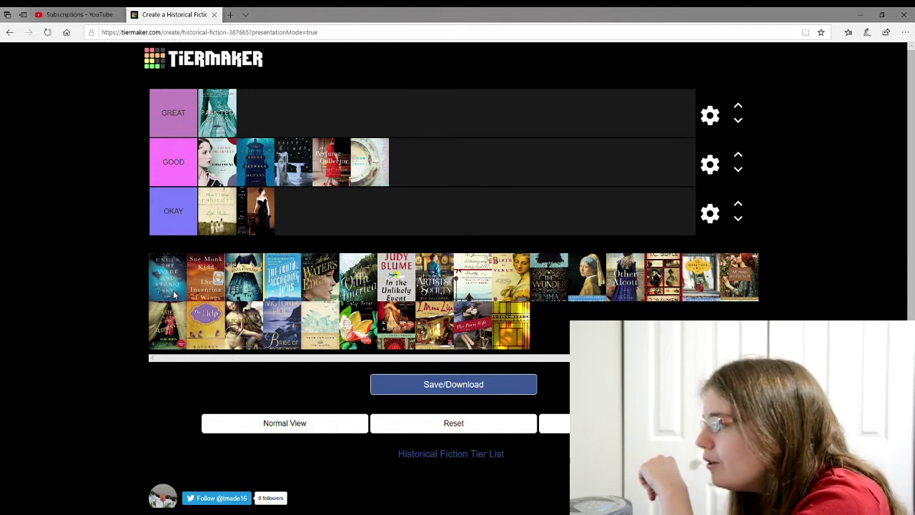
drag(170, 292, 263, 123)
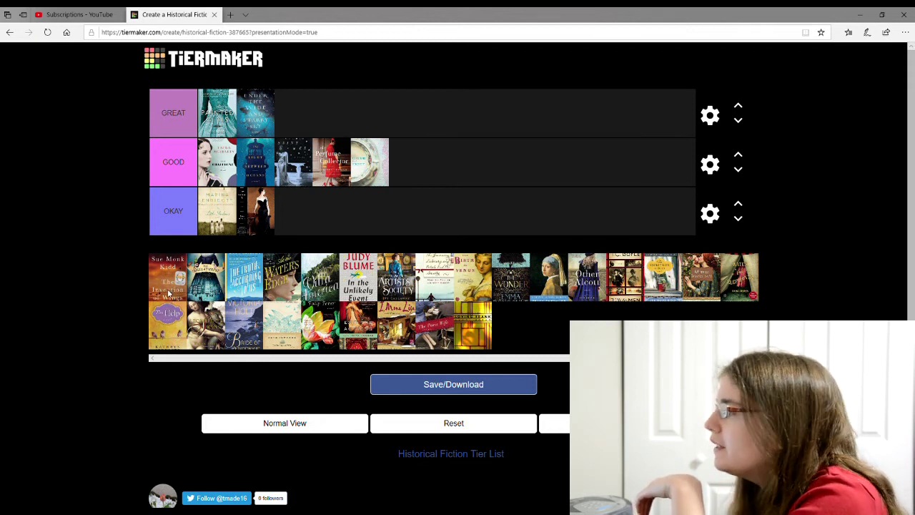
Place Sue Monk Kidd's The Invention of Wings as the third GREAT cover.
drag(171, 291, 300, 129)
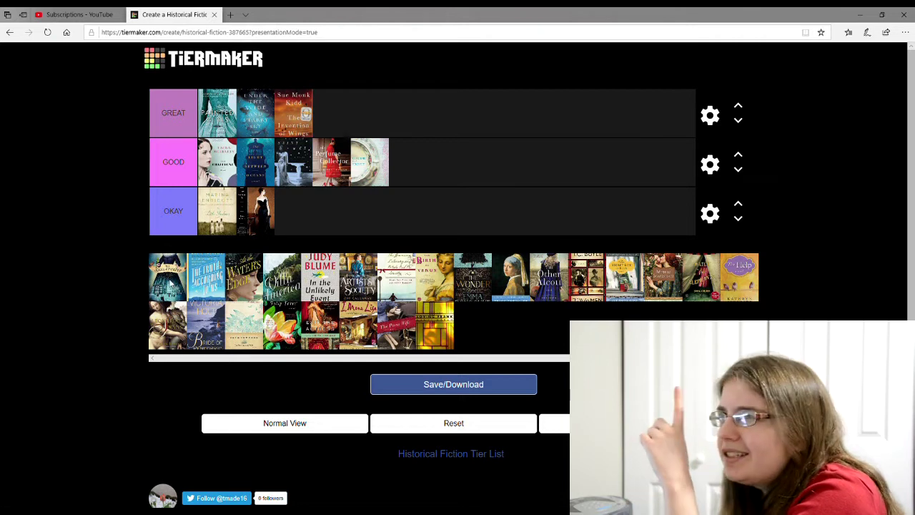
Rank the next pool cover GREAT, The Truth According to Us OKAY, and At the Water's Edge GOOD.
drag(166, 285, 333, 118)
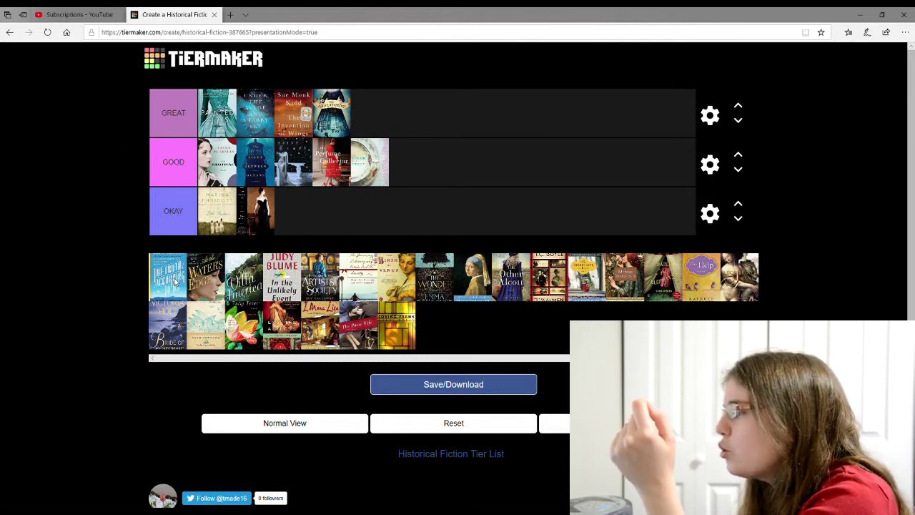
drag(175, 282, 249, 227)
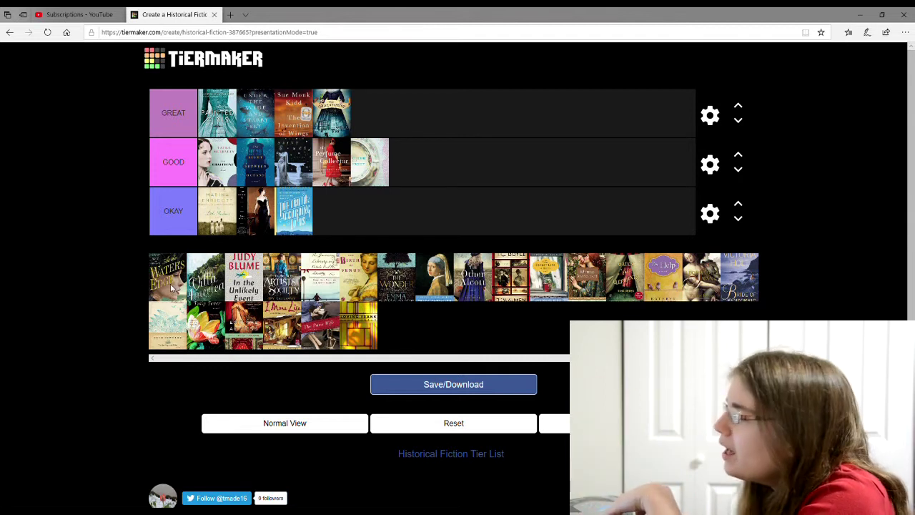
drag(170, 283, 411, 164)
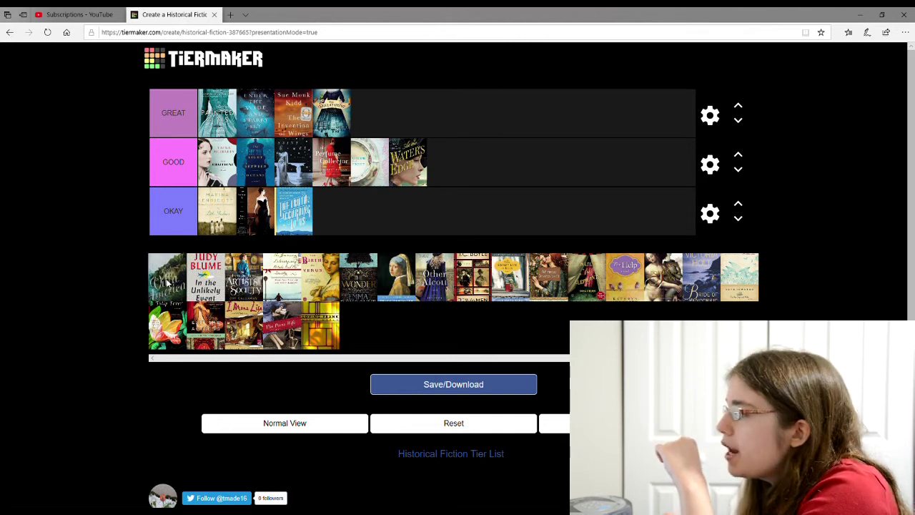
Add the green-covered title to the end of OKAY and Judy Blume's In the Unlikely Event to the end of GOOD.
drag(166, 283, 338, 216)
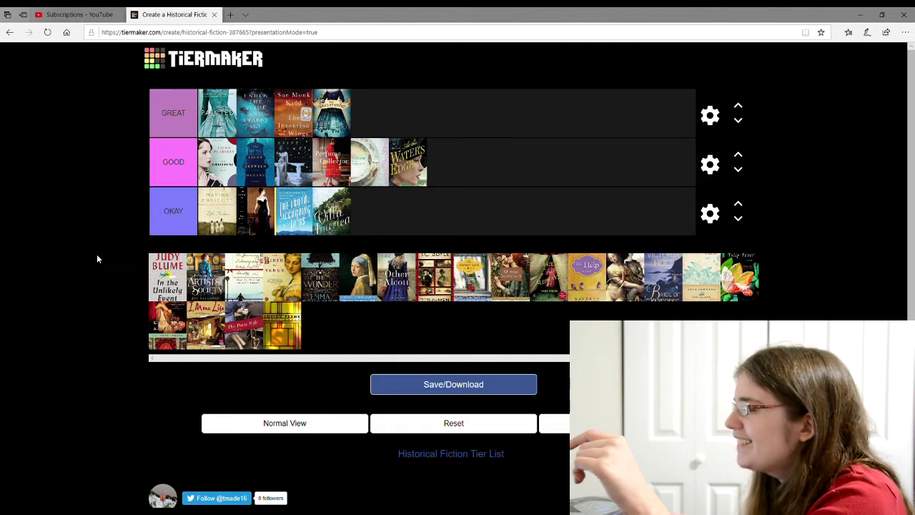
drag(167, 278, 438, 177)
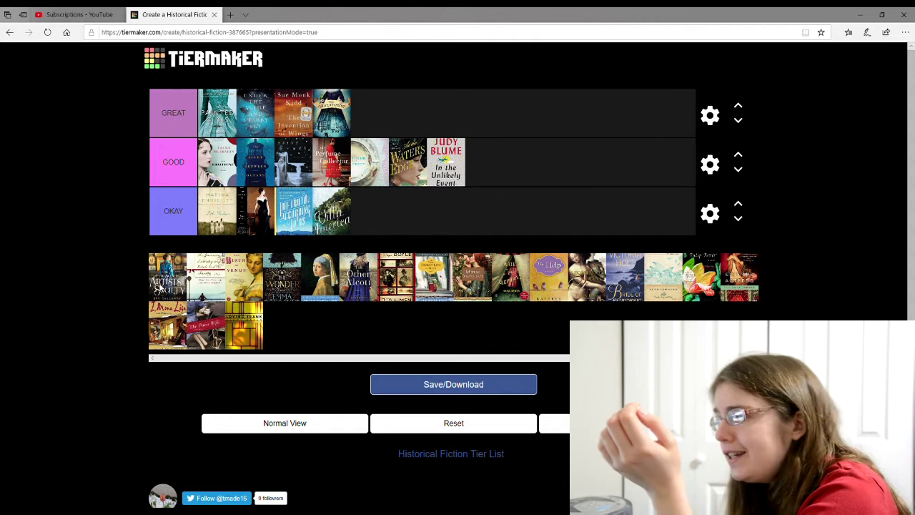
Rank The Artists' Society and The Wonder as GOOD, and Birth of Venus plus another cover as GREAT.
drag(163, 287, 479, 168)
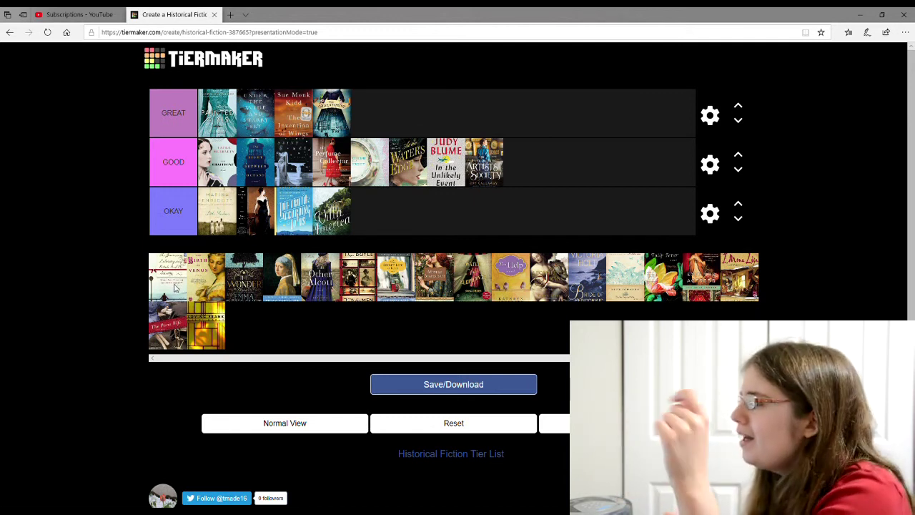
drag(173, 286, 369, 122)
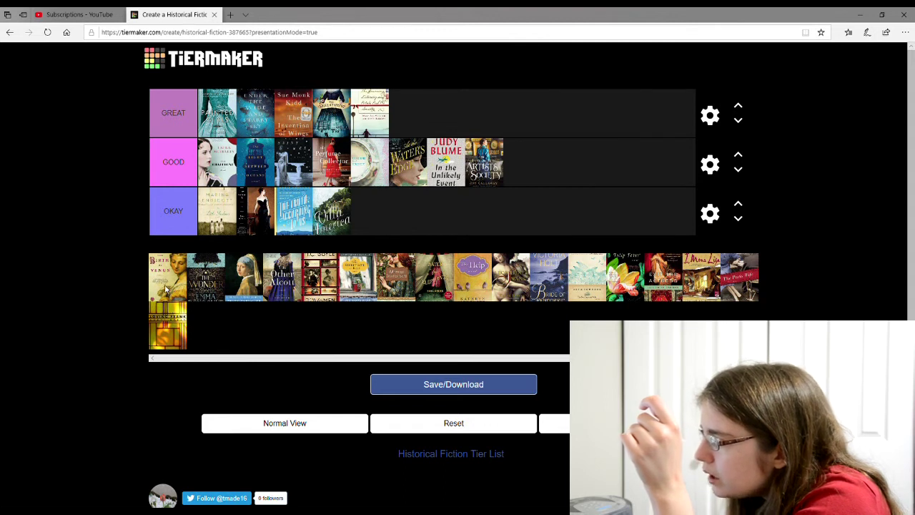
drag(163, 284, 543, 178)
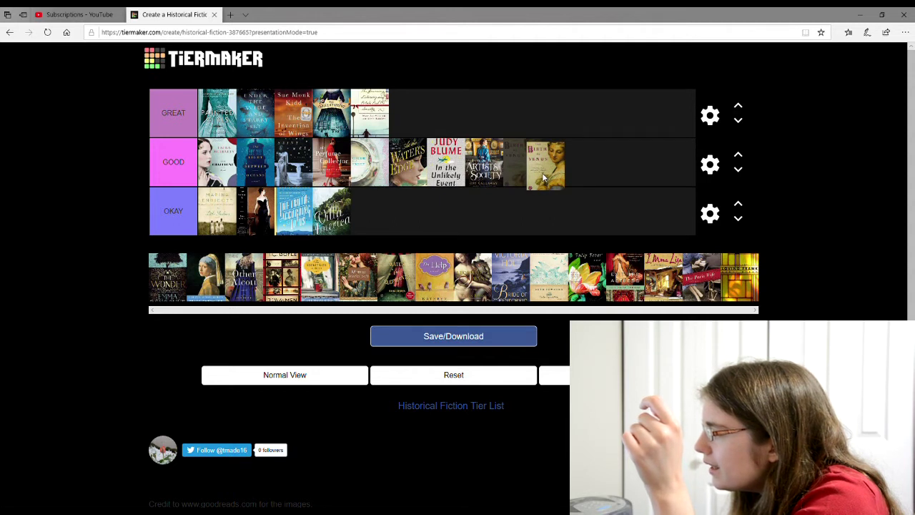
drag(543, 178, 458, 122)
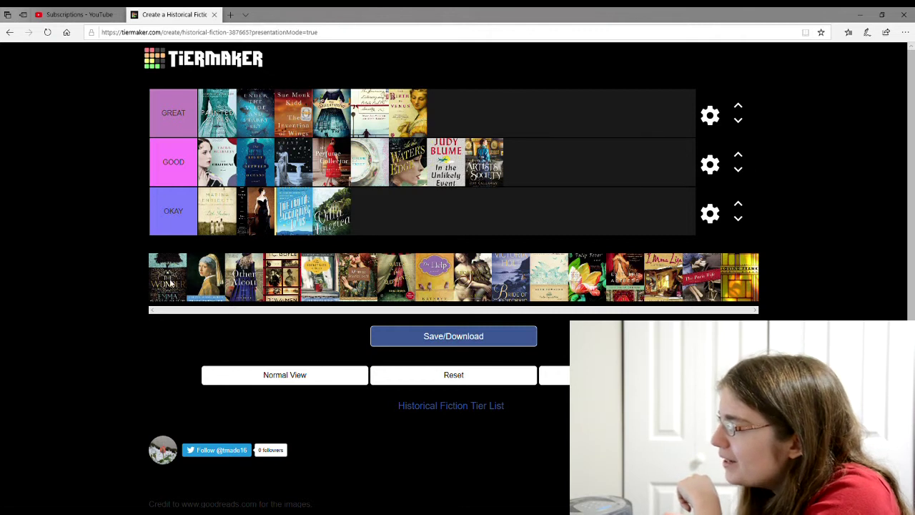
drag(169, 291, 538, 166)
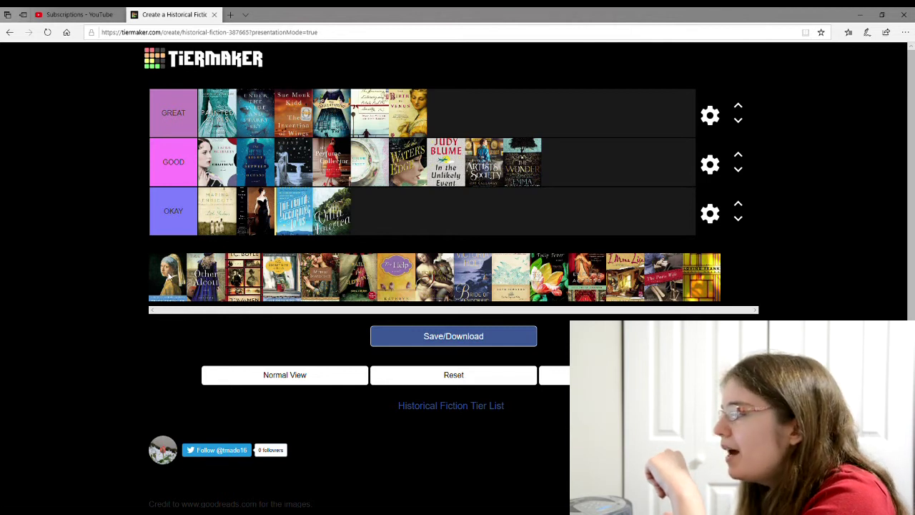
Rank Girl with a Pearl Earring and one more cover GREAT, The Other Alcott GOOD, and the T.C. Boyle book OKAY.
drag(168, 277, 450, 113)
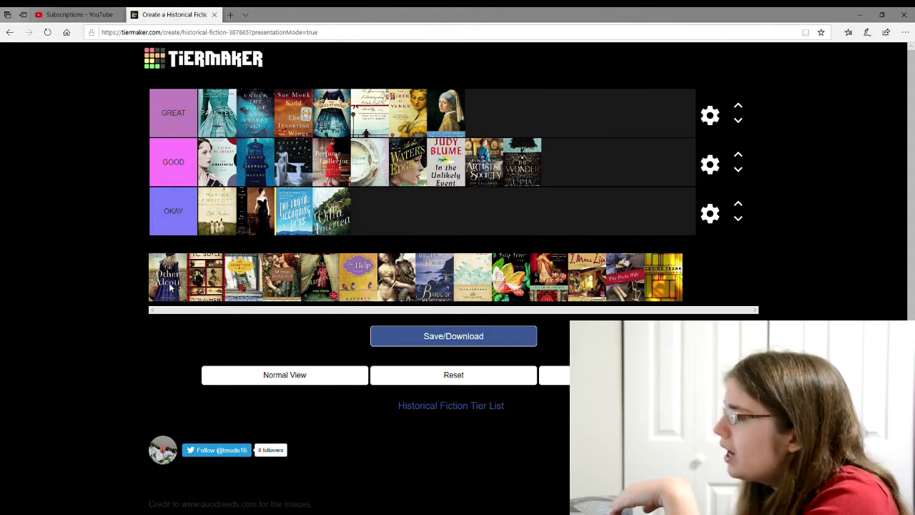
drag(164, 293, 577, 176)
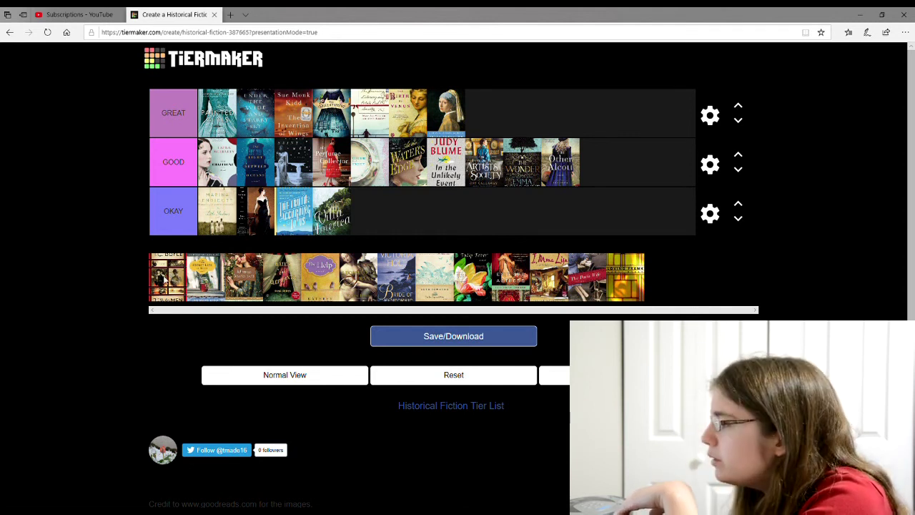
drag(154, 282, 370, 213)
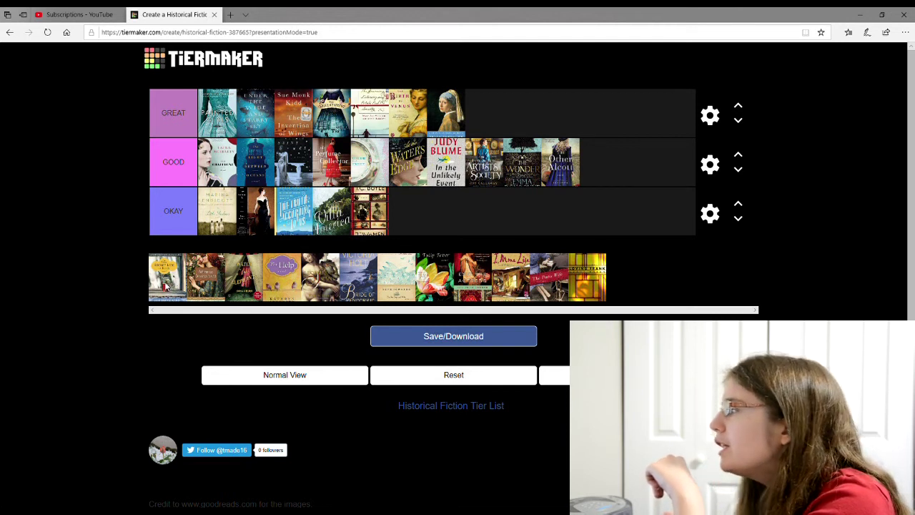
drag(166, 286, 500, 114)
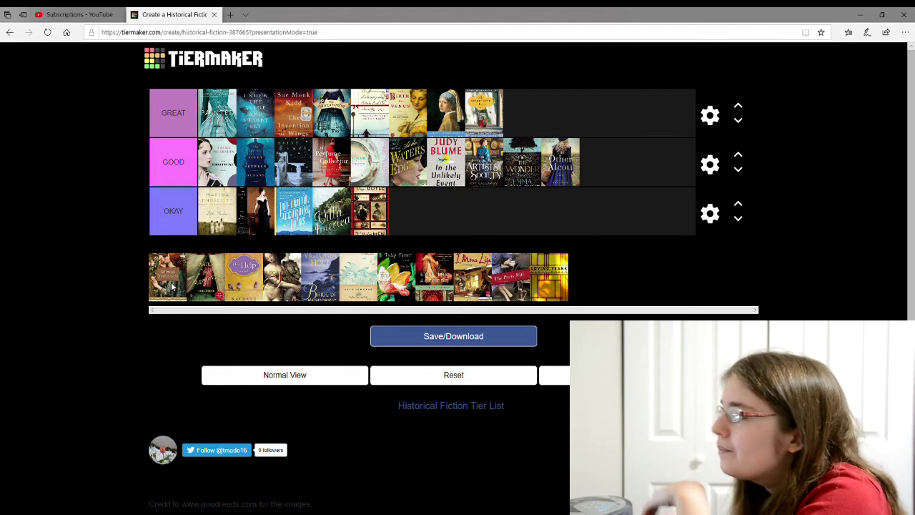
Sort four more covers: two into OKAY, one into GOOD, and The Help into GREAT.
drag(172, 286, 435, 224)
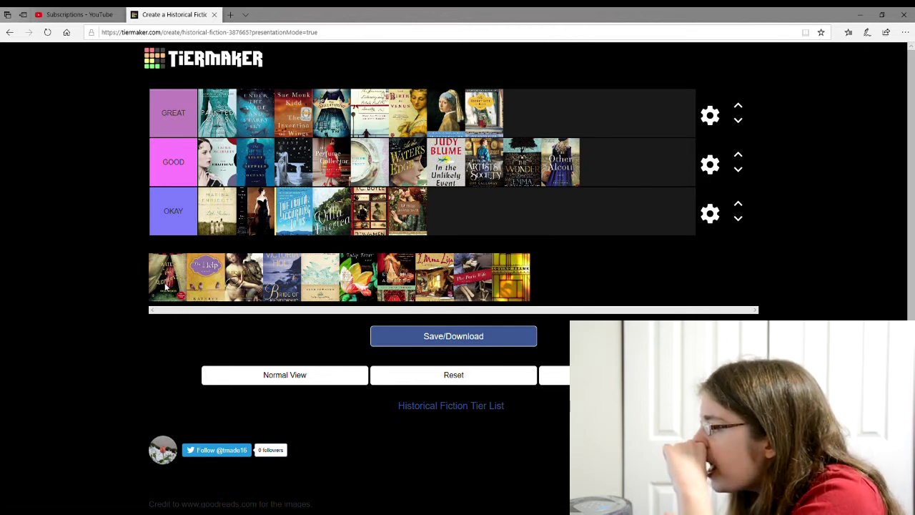
drag(166, 286, 554, 188)
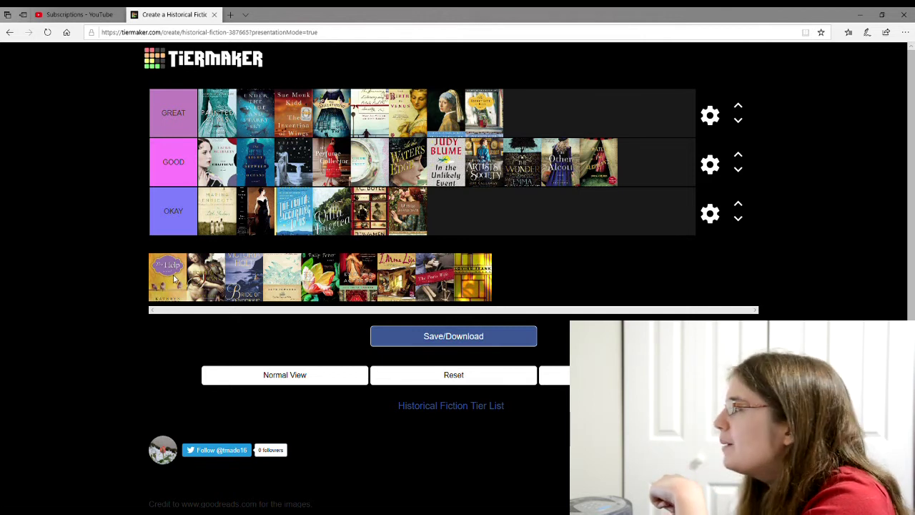
drag(171, 279, 548, 111)
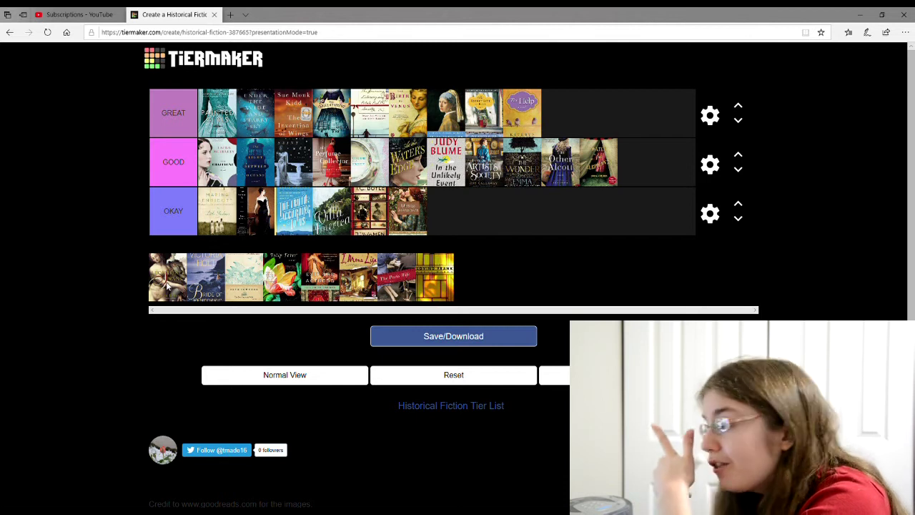
drag(167, 283, 505, 222)
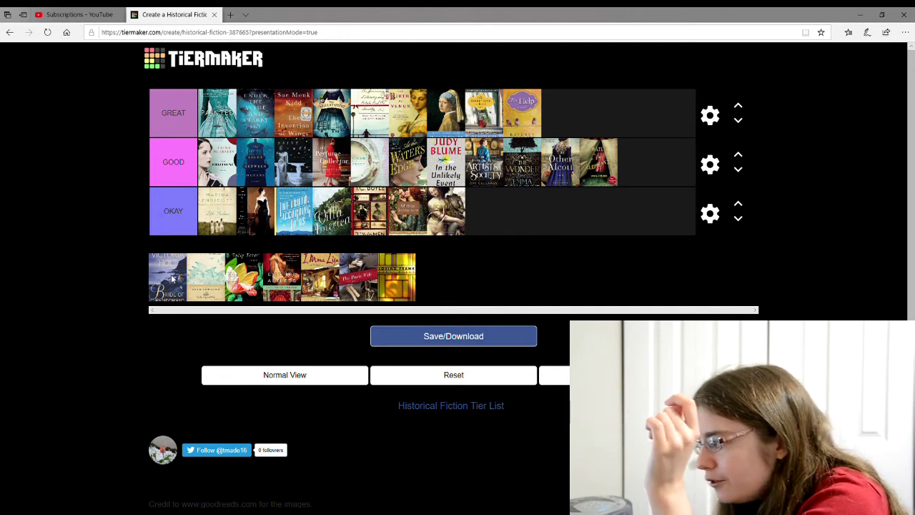
Put Bride of Pendorric in GOOD, then add the next cover and Tulip Fever to the end of GREAT.
drag(169, 287, 663, 163)
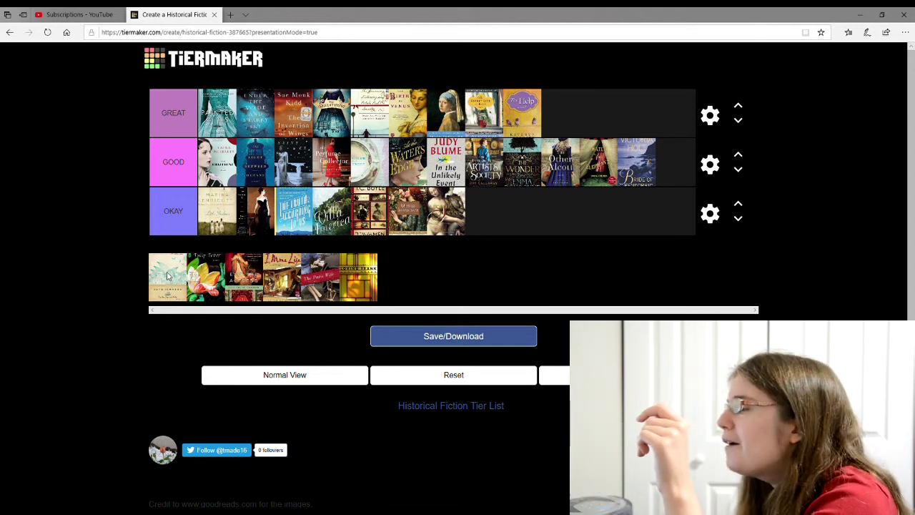
drag(166, 286, 587, 116)
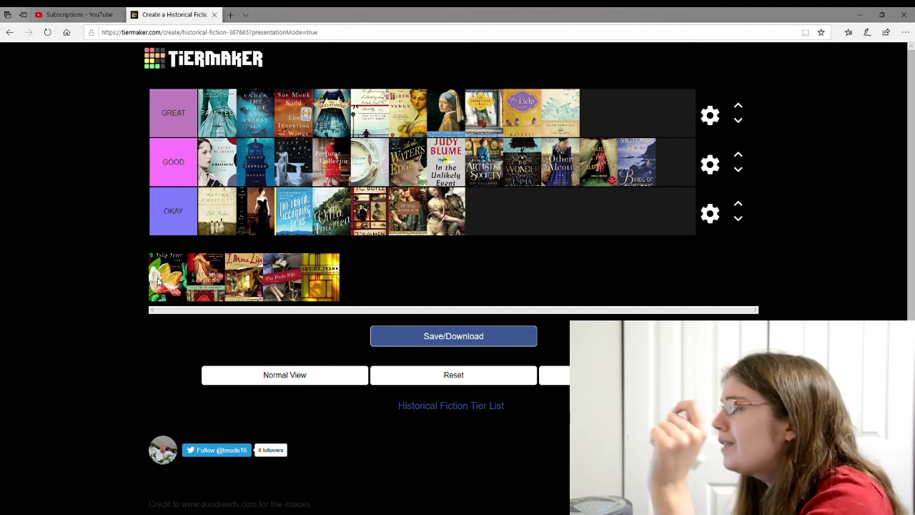
drag(153, 286, 639, 109)
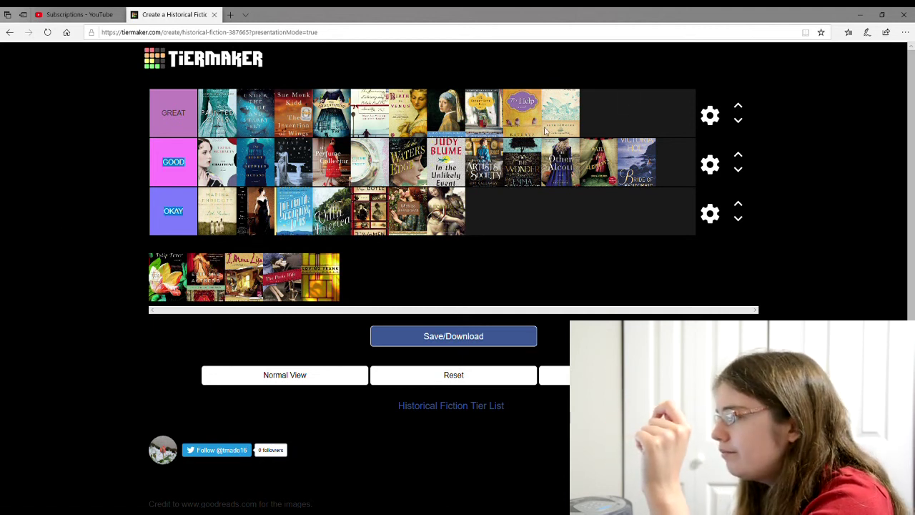
click(131, 249)
drag(174, 264, 615, 114)
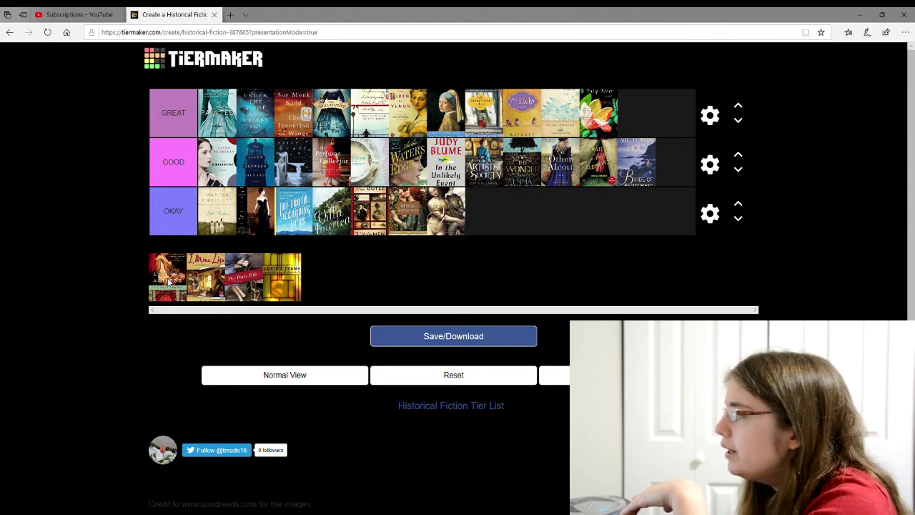
Add the next cover and The Paris Wife to the end of GREAT, and I, Mona Lisa to OKAY.
drag(169, 285, 640, 112)
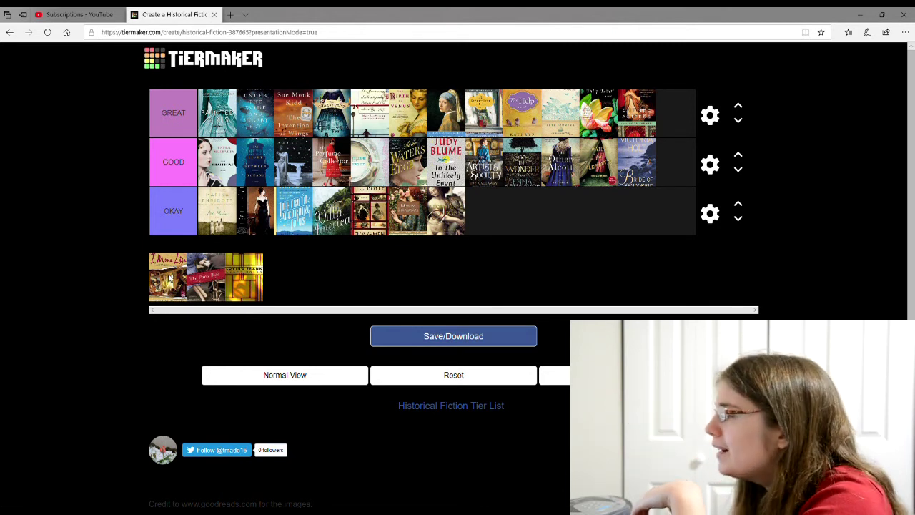
drag(168, 278, 500, 211)
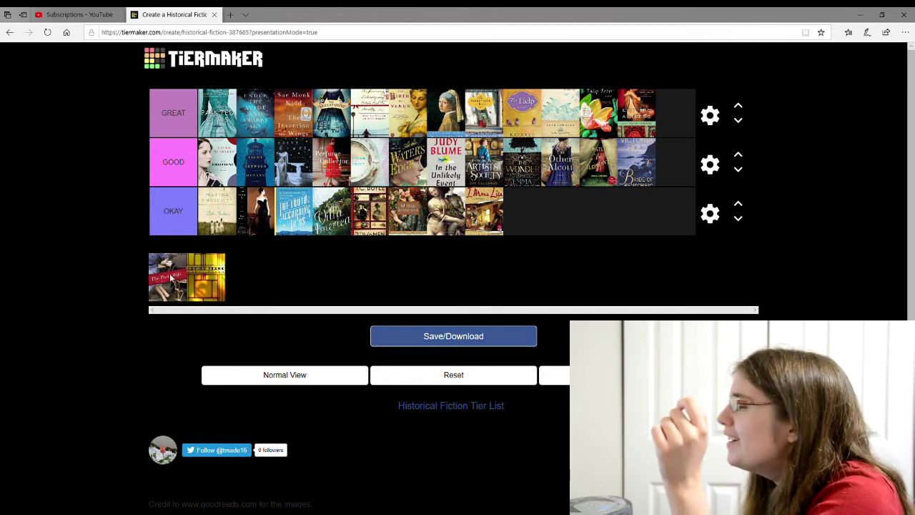
drag(165, 286, 675, 112)
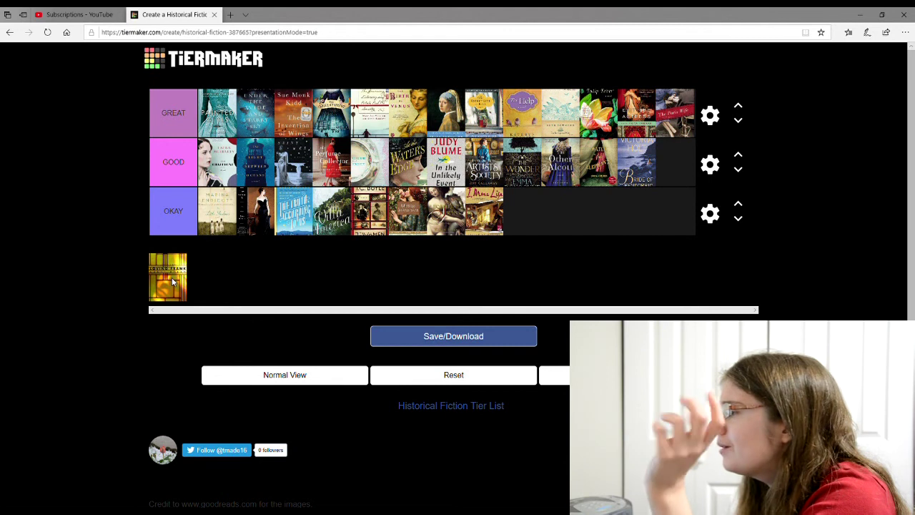
Move the final yellow-and-orange cover to the end of the OKAY row.
drag(170, 278, 531, 236)
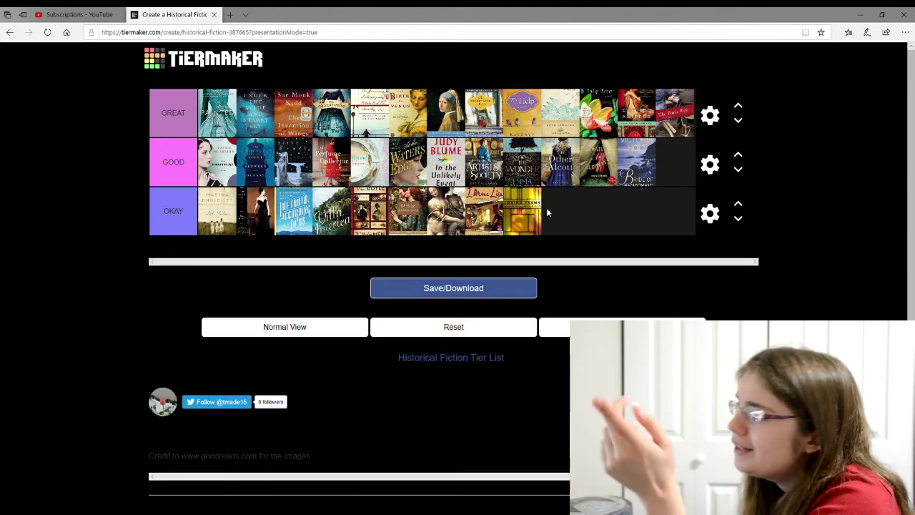